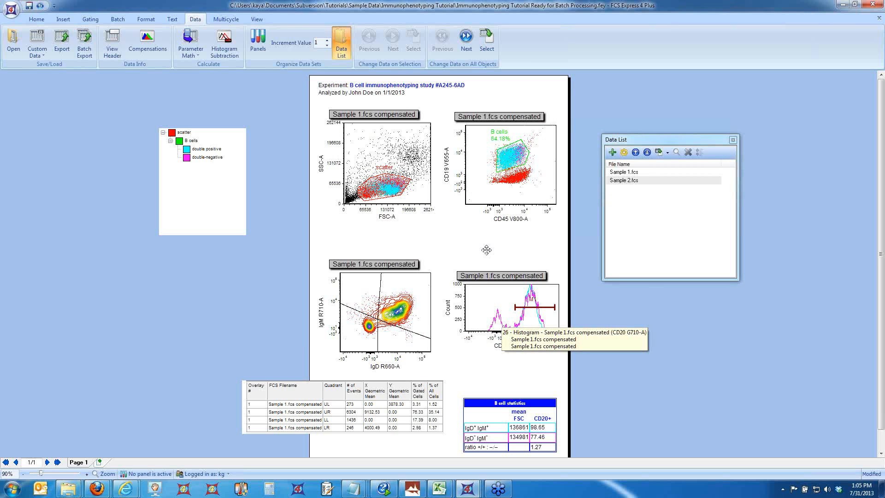
# - Step the data on all objects back and forth between Sample 1 and Sample 2 to compare their plots
pyautogui.click(465, 49)
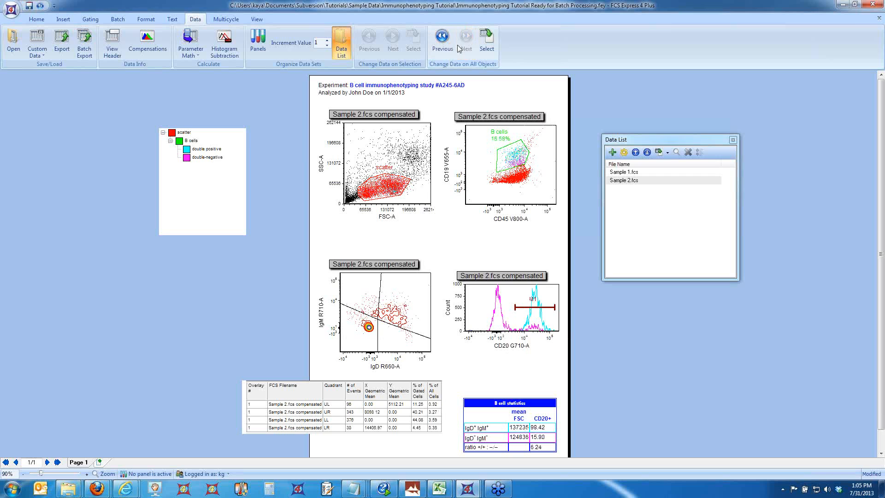
pyautogui.click(441, 45)
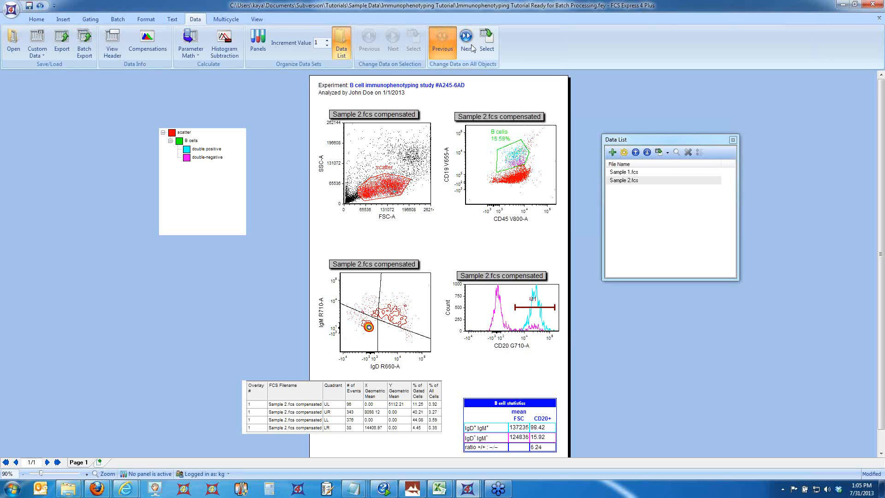
pyautogui.click(463, 49)
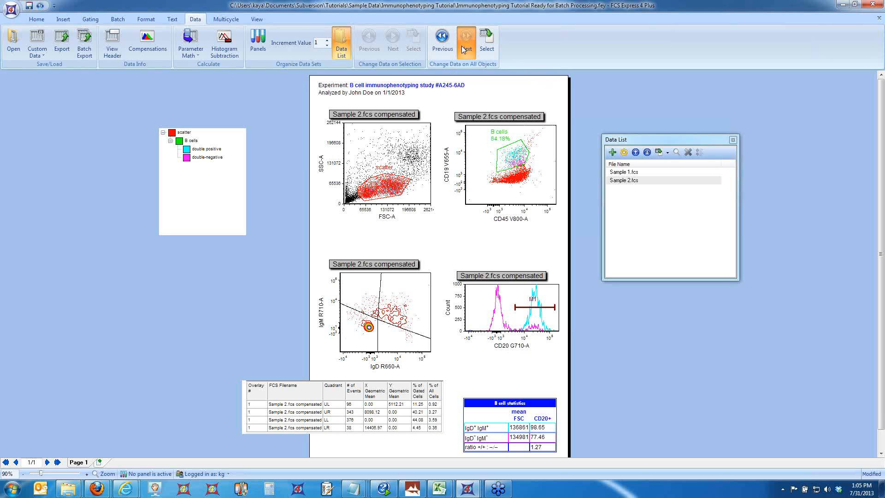
pyautogui.click(436, 51)
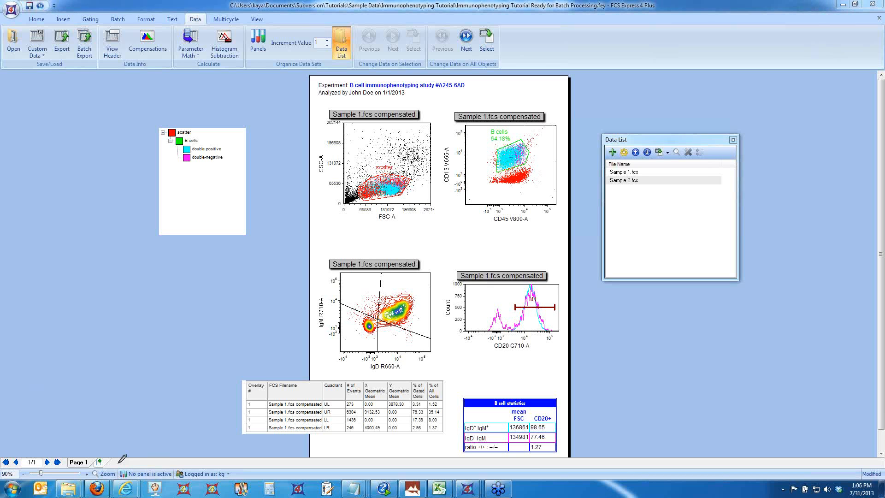
# - Add Experiment 2 Sample 1 and Experiment 2 Sample 2 from the panels folder to the data list
pyautogui.moveTo(167, 420)
pyautogui.mouseDown()
pyautogui.moveTo(153, 471)
pyautogui.moveTo(167, 469)
pyautogui.mouseUp()
pyautogui.click(616, 155)
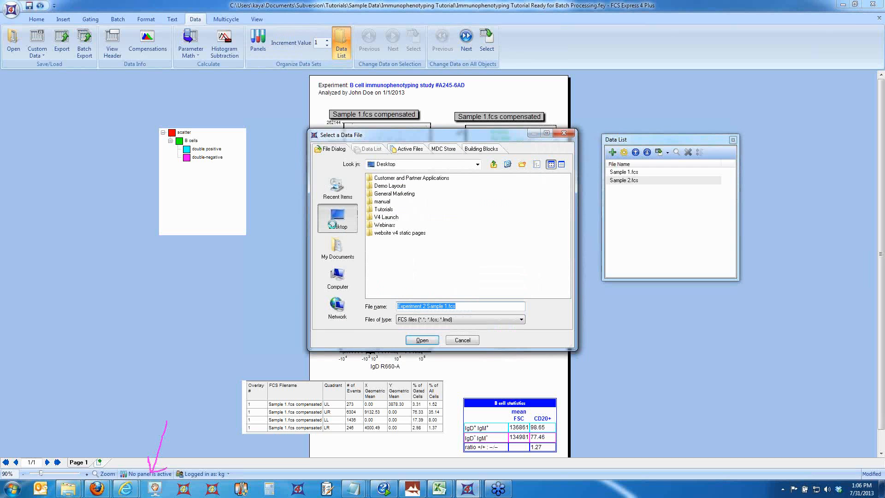
pyautogui.doubleClick(500, 233)
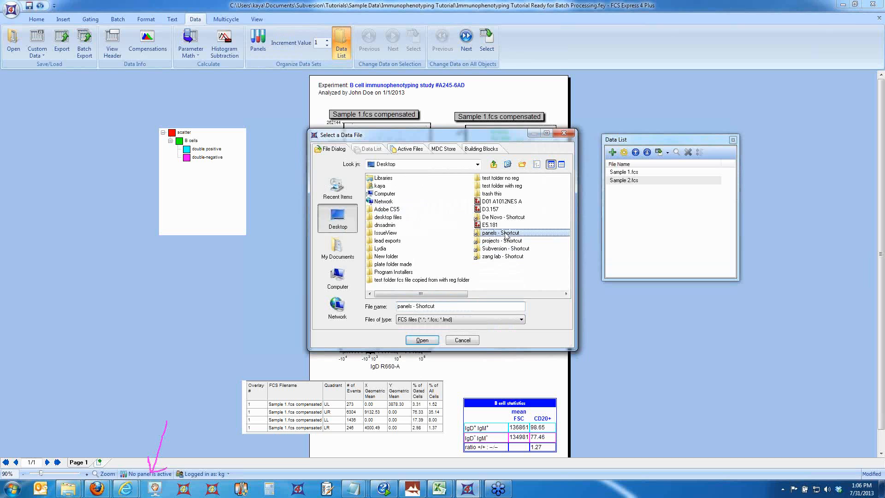
pyautogui.click(417, 202)
pyautogui.keyDown('shift'); pyautogui.click(418, 211); pyautogui.keyUp('shift')
pyautogui.click(425, 340)
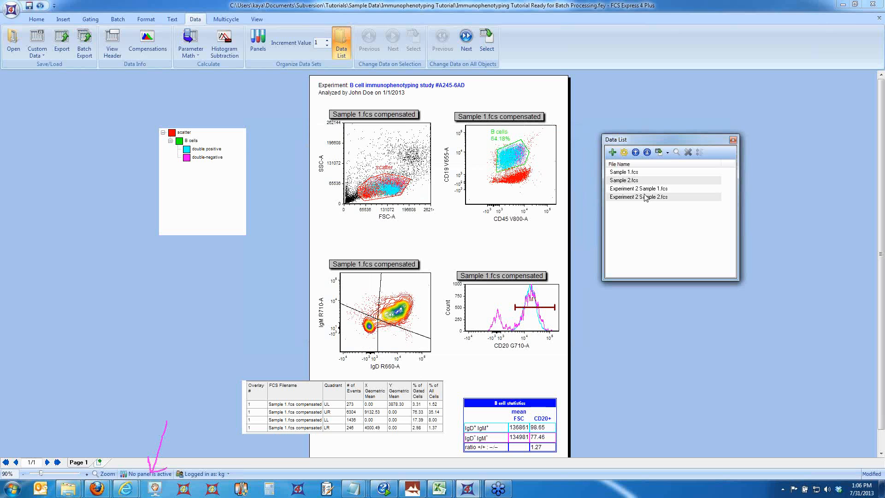
# - Advance all objects through the data list to Experiment 2 Sample 2, and go back one file to Experiment 2 Sample 1
pyautogui.click(467, 41)
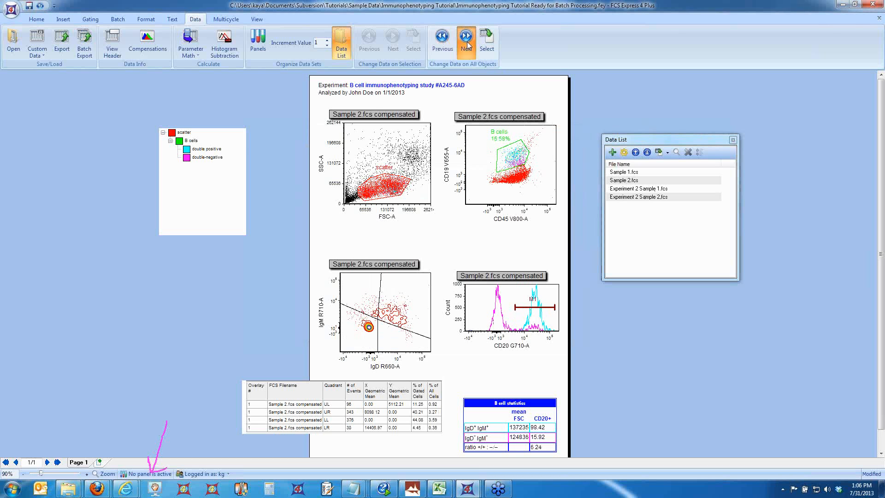
pyautogui.click(467, 42)
pyautogui.click(467, 41)
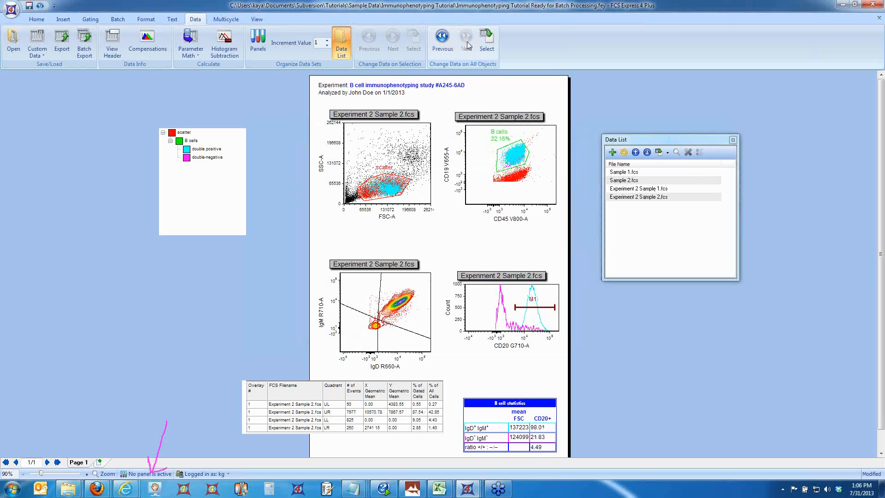
pyautogui.click(437, 51)
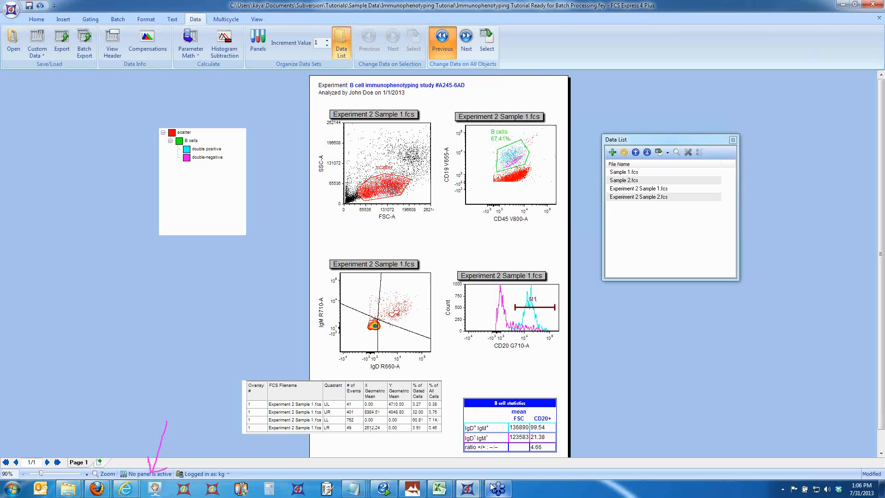
# - Switch to the unlinked IVD FDA panel layout and view its Lymphs (Pop B), Blast ID and Blasts (Pop A) pages
pyautogui.moveTo(471, 488)
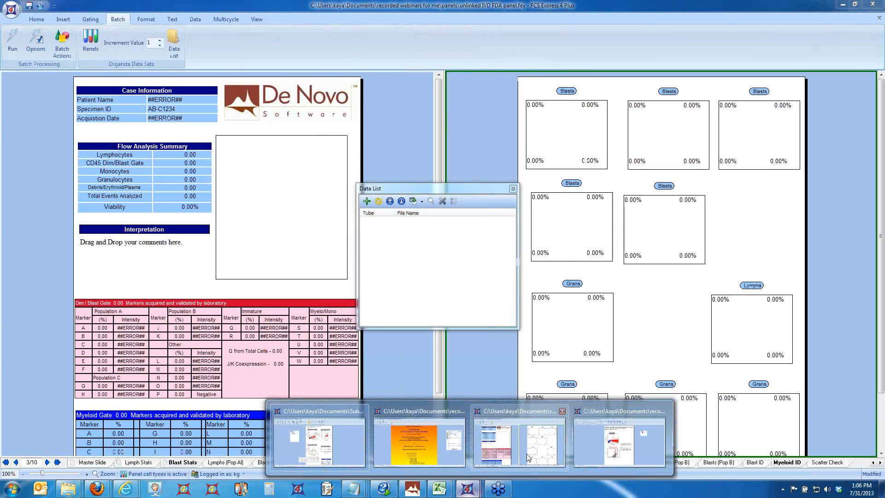
pyautogui.click(528, 457)
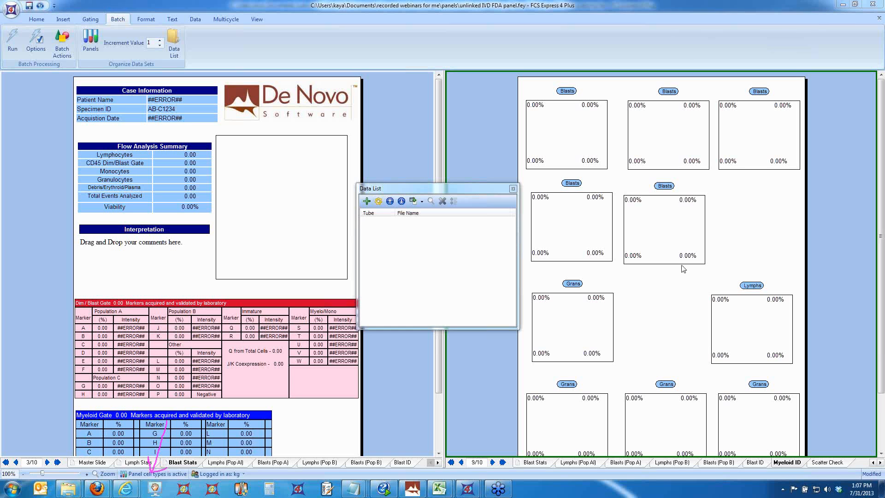
pyautogui.click(684, 463)
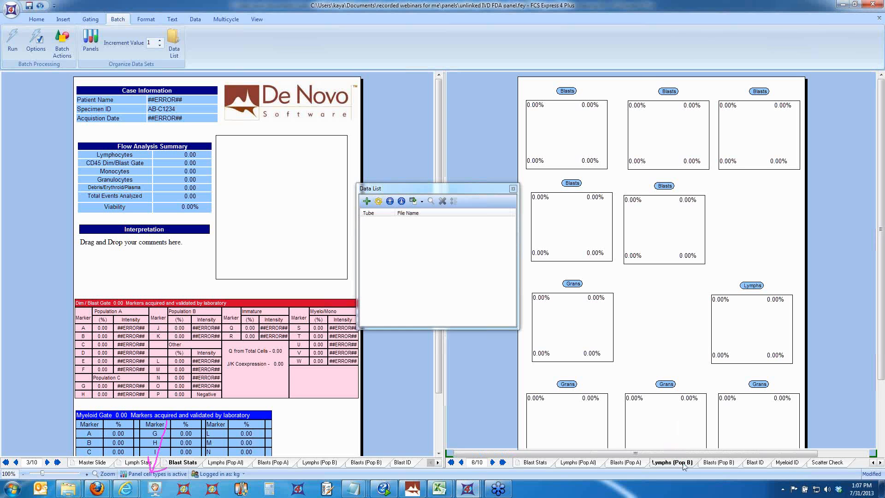
pyautogui.click(755, 462)
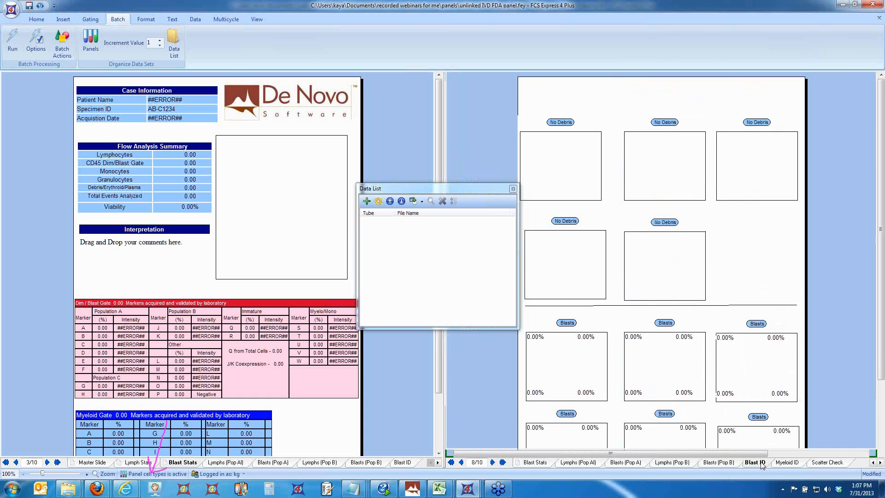
pyautogui.click(640, 463)
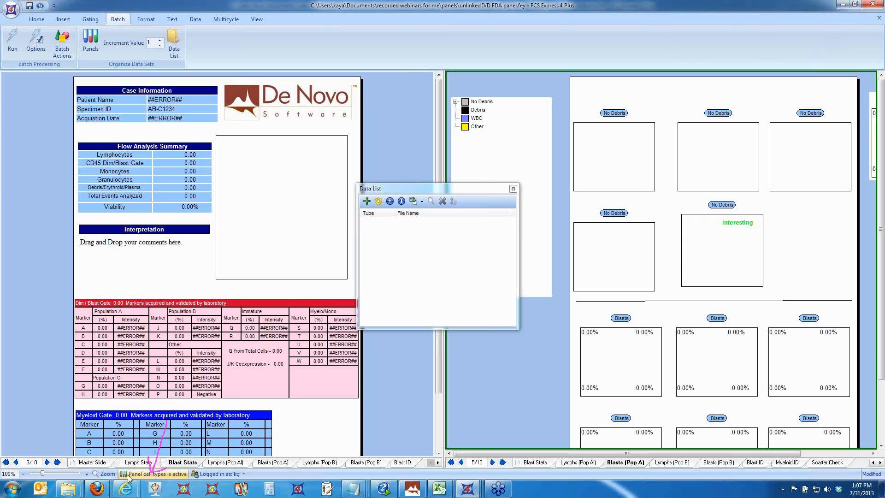
# - Review the name and tube settings of the active cell types panel, leaving them as they are
pyautogui.click(165, 479)
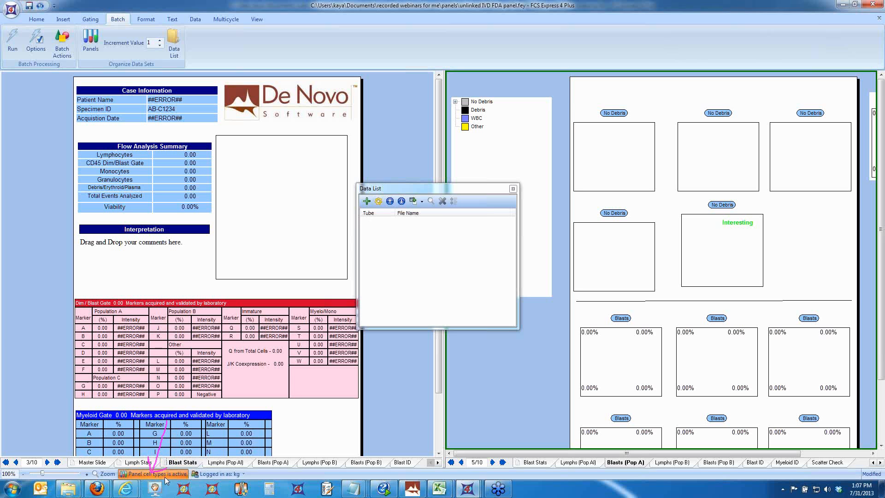
pyautogui.click(484, 229)
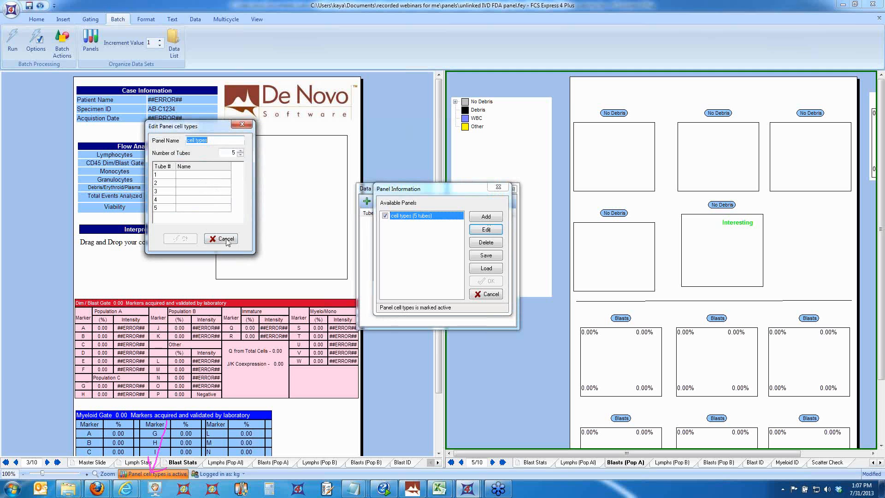
pyautogui.click(225, 238)
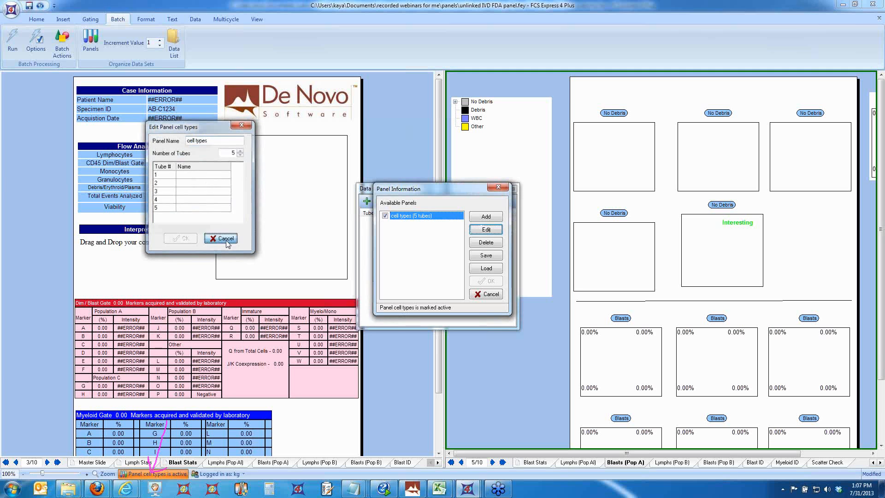
pyautogui.press('Escape')
# - Add all the B-CELL, BLAST, MONO, T-CELL and Viability LMD files from the Clinical folder to the data list
pyautogui.click(367, 200)
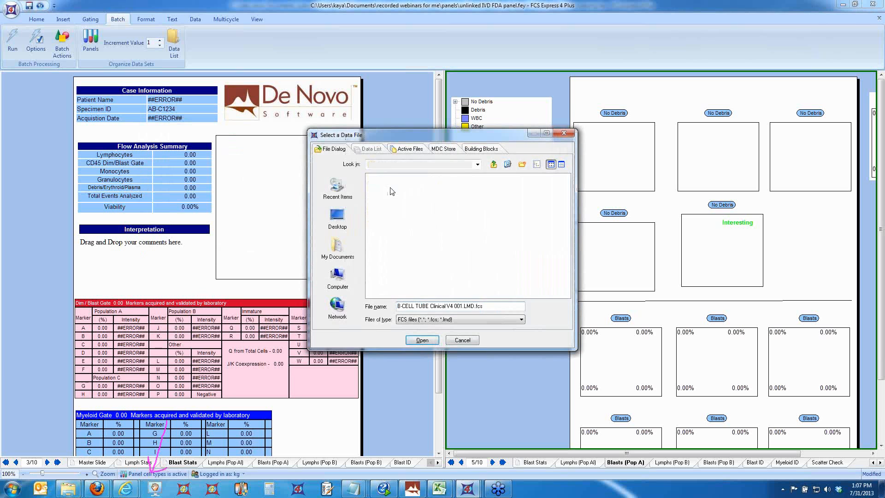
pyautogui.doubleClick(390, 208)
pyautogui.hotkey('ctrl', 'a')
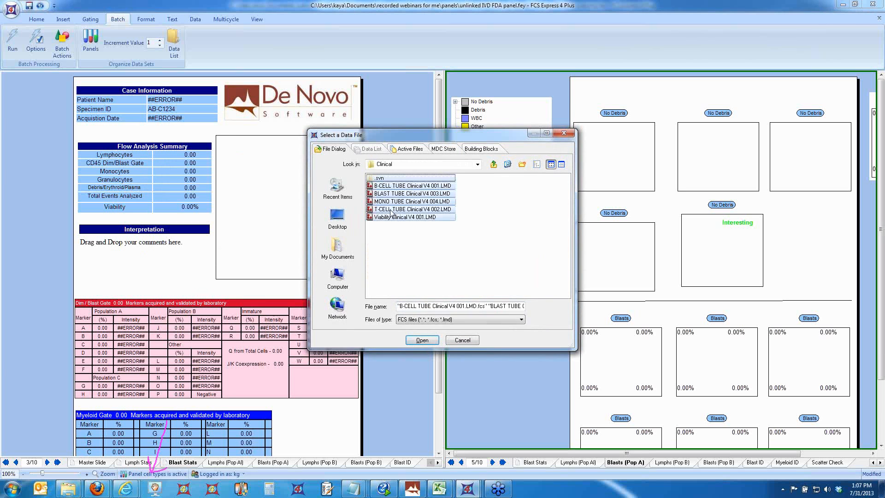
pyautogui.click(429, 341)
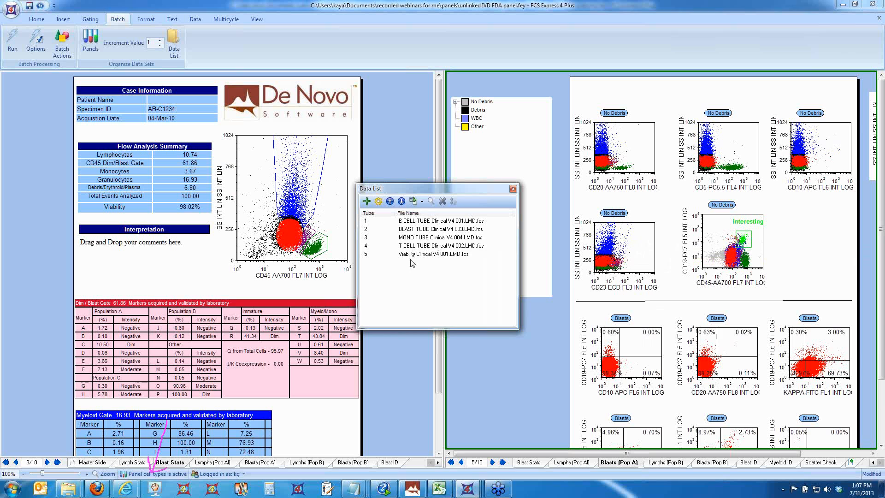
# - Move the T-CELL TUBE Clinical V4 002 file up in the data list to tube 2
pyautogui.click(448, 247)
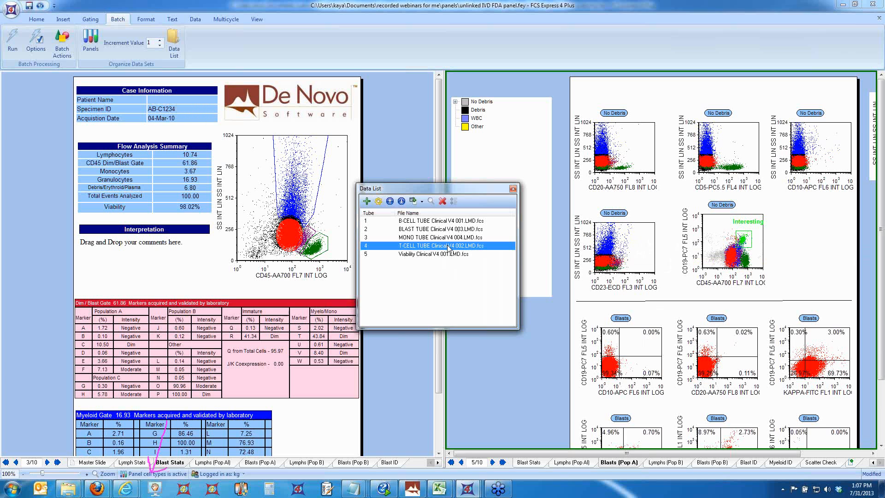
pyautogui.click(389, 202)
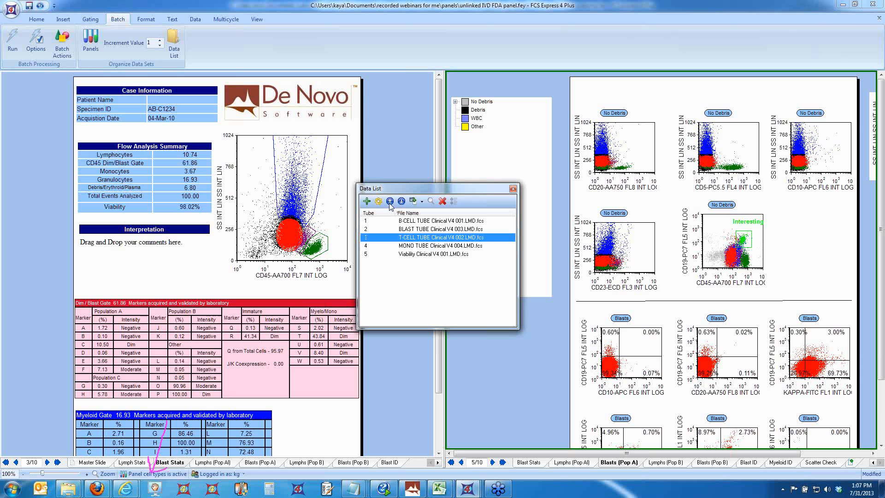
pyautogui.click(390, 201)
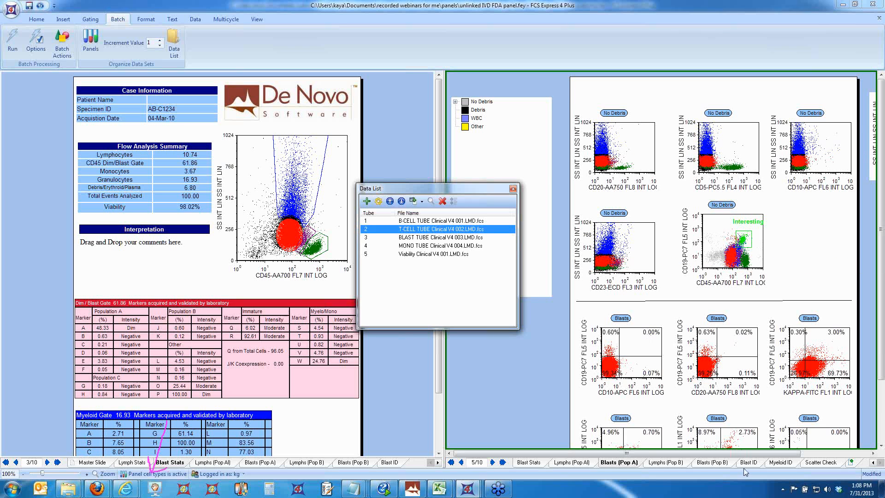
# - Show the Myeloid ID page and check the change-data commands with its first row of three Blasts plots selected
pyautogui.click(777, 463)
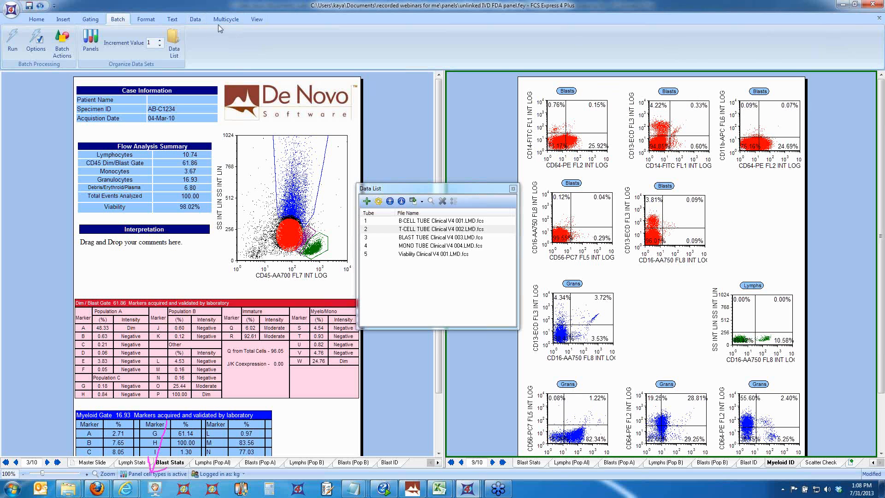
pyautogui.click(201, 19)
pyautogui.moveTo(647, 180)
pyautogui.mouseDown()
pyautogui.moveTo(452, 85)
pyautogui.moveTo(456, 76)
pyautogui.mouseUp()
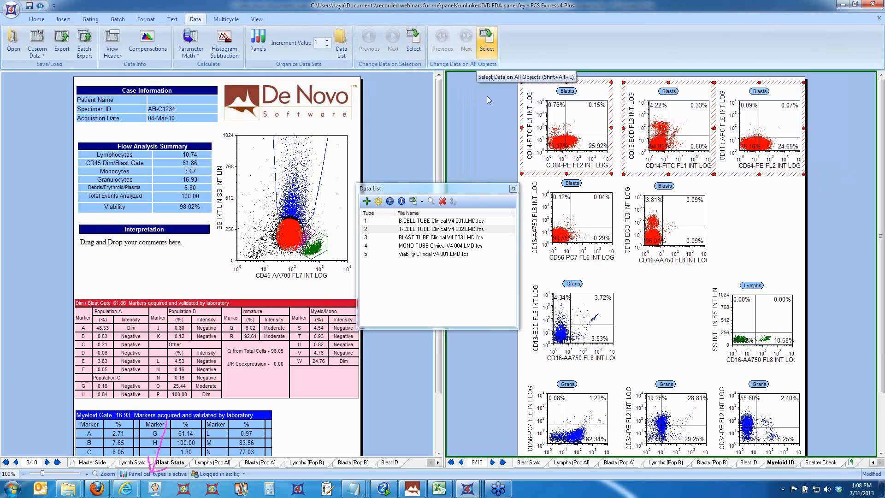
pyautogui.click(477, 131)
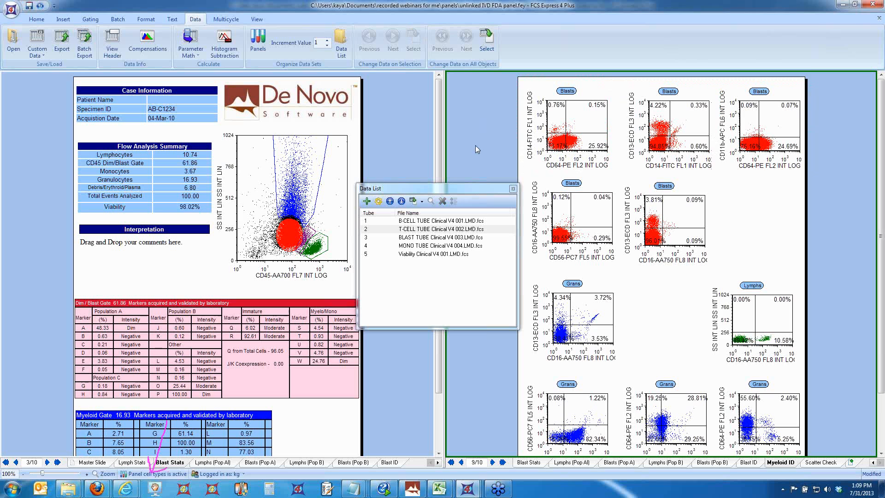
# - Add the B-CELL, BLAST, MONO, T-CELL and Viability LMD files from the IVD folder to the data list
pyautogui.click(369, 203)
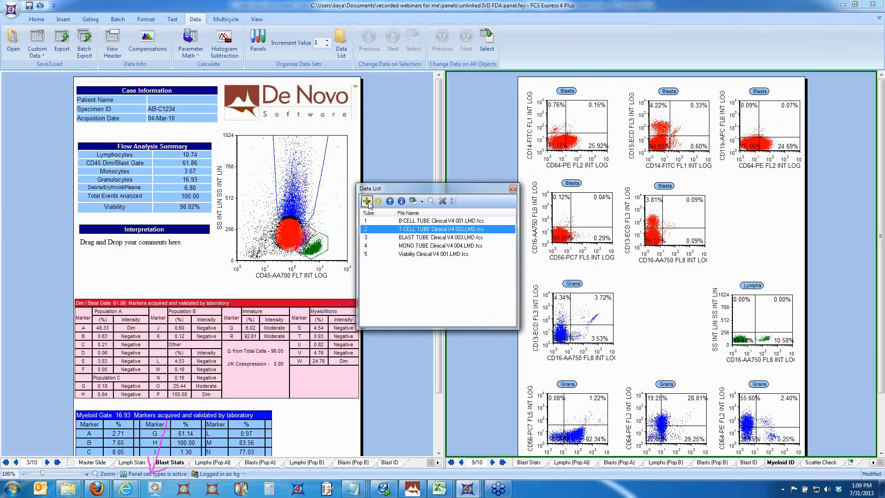
pyautogui.click(369, 204)
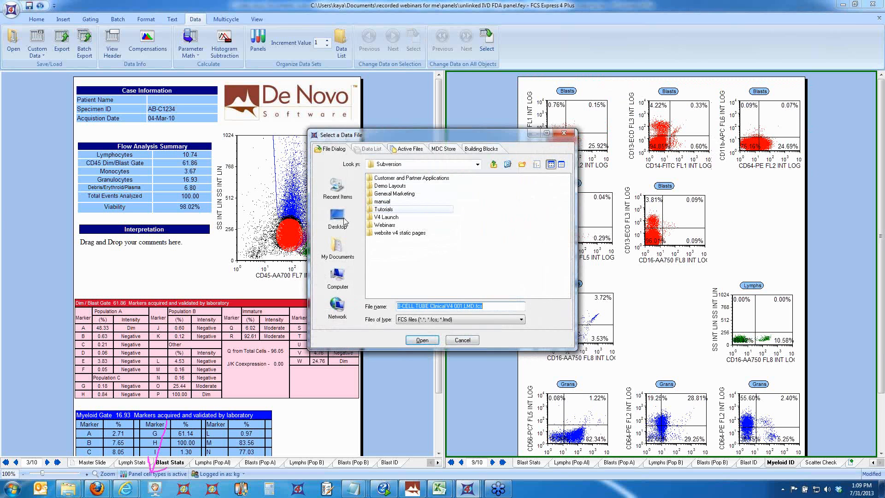
pyautogui.click(336, 220)
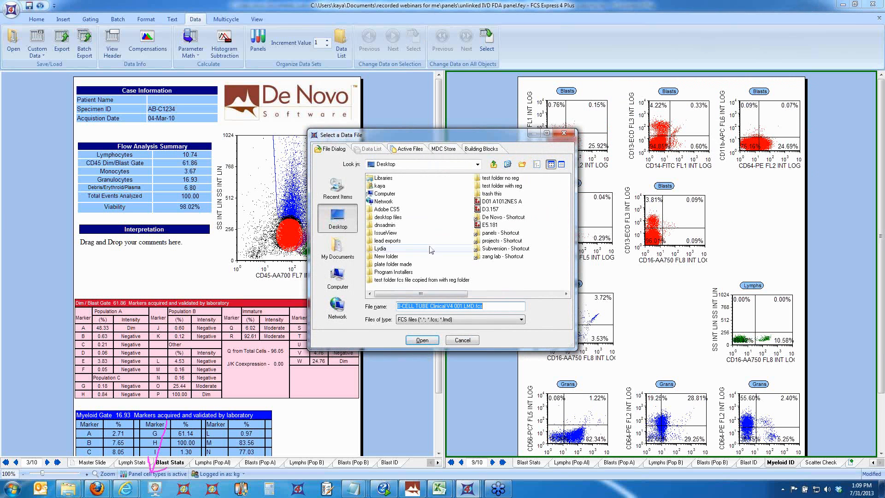
pyautogui.doubleClick(501, 234)
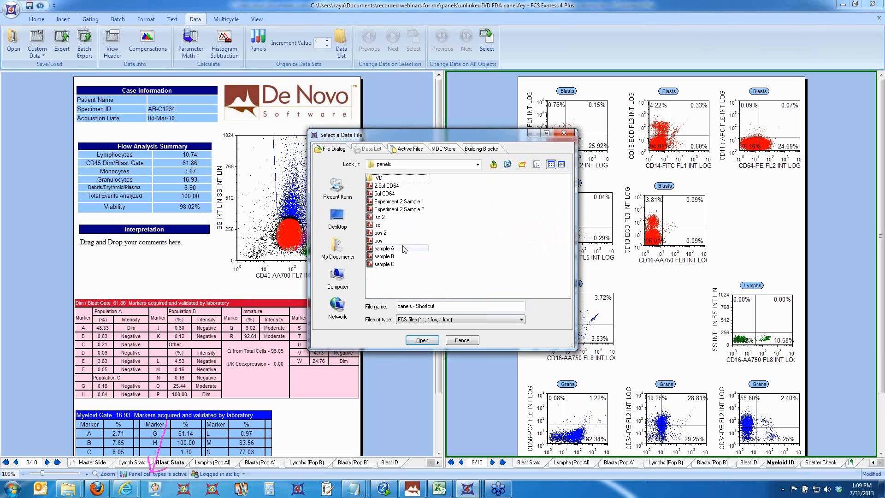
pyautogui.doubleClick(379, 178)
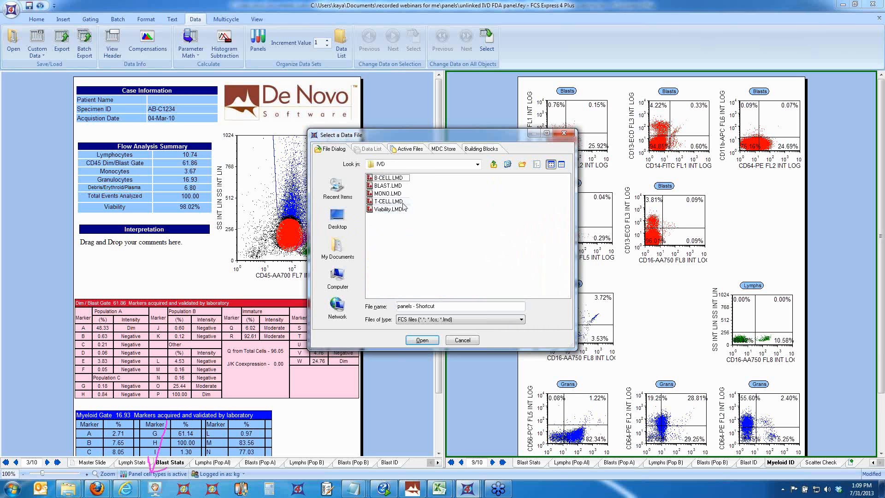
pyautogui.keyDown('shift'); pyautogui.click(400, 209); pyautogui.keyUp('shift')
pyautogui.click(426, 340)
# - Move T-CELL.LMD.fcs up to tube 2 within the second set of files in the data list
pyautogui.click(417, 287)
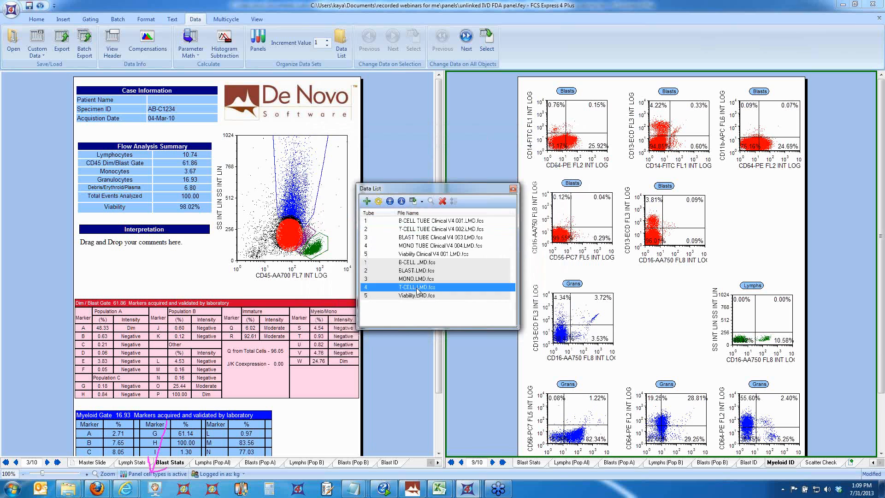
pyautogui.click(389, 201)
pyautogui.click(389, 201)
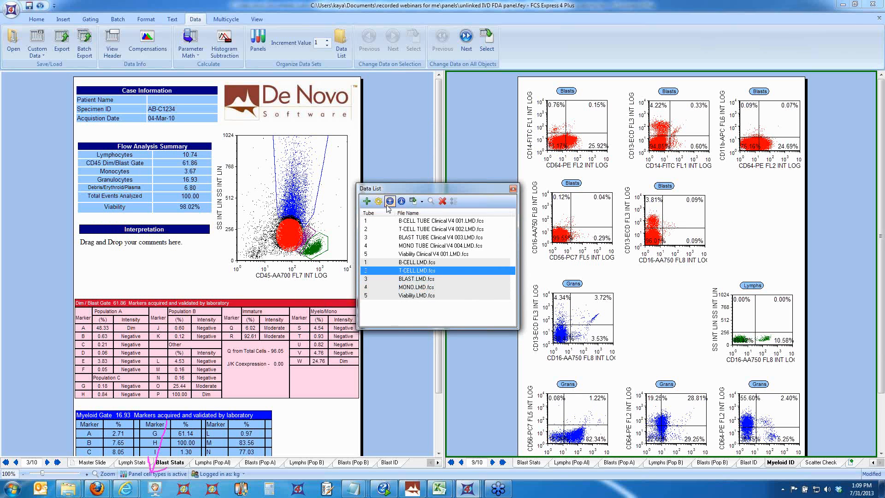
pyautogui.click(400, 386)
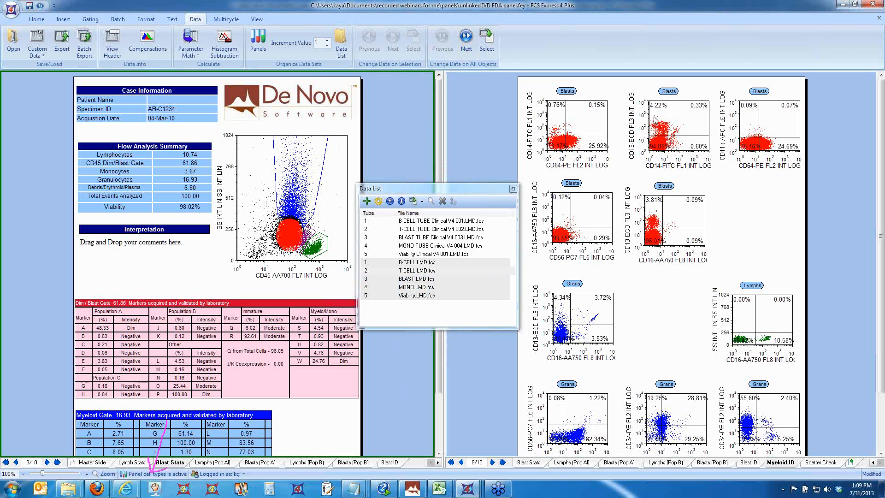
# - Change the data on all objects to the next data set and show the Lymphs (Pop A) page
pyautogui.click(472, 45)
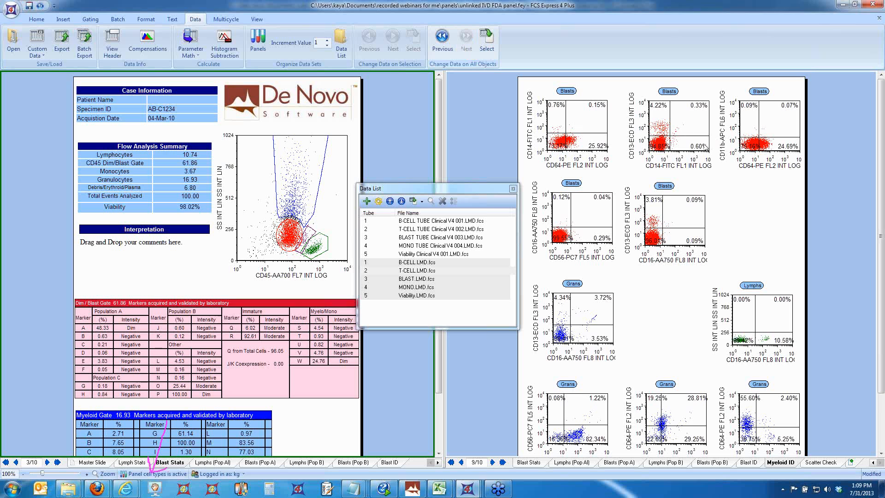
pyautogui.click(621, 463)
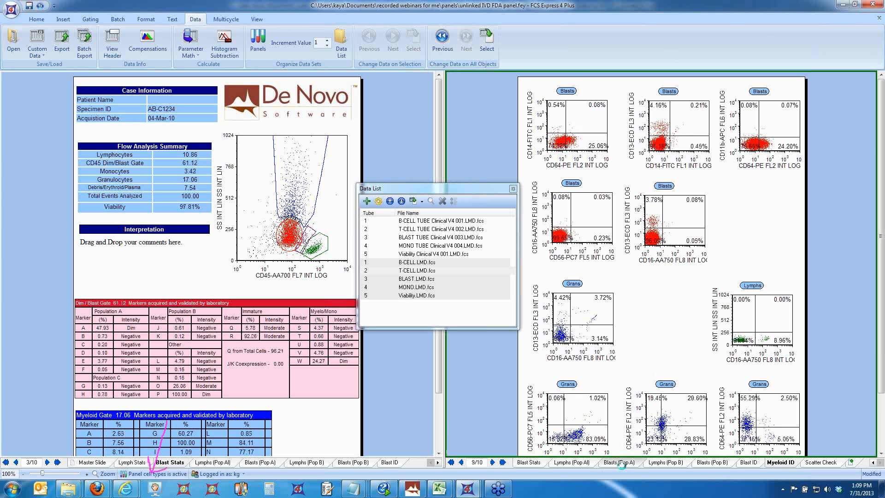
pyautogui.click(588, 464)
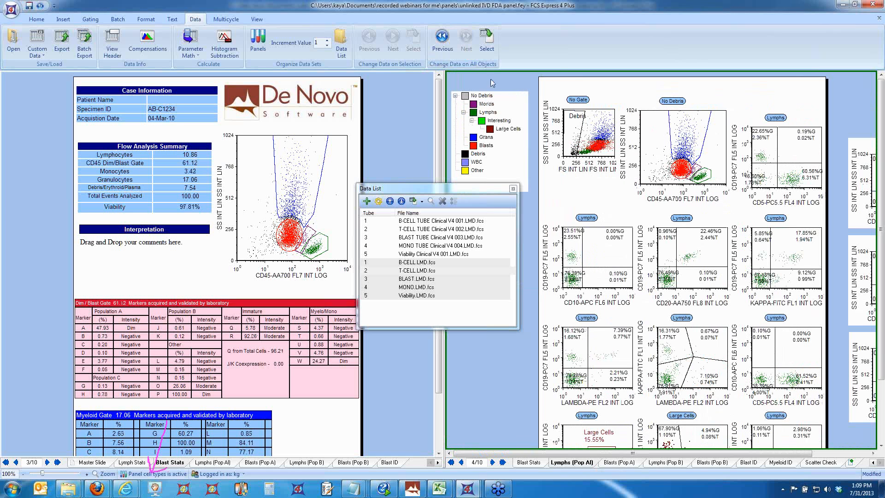
# - Return all objects to the previous data set and run the batch processing with its PowerPoint export
pyautogui.click(440, 45)
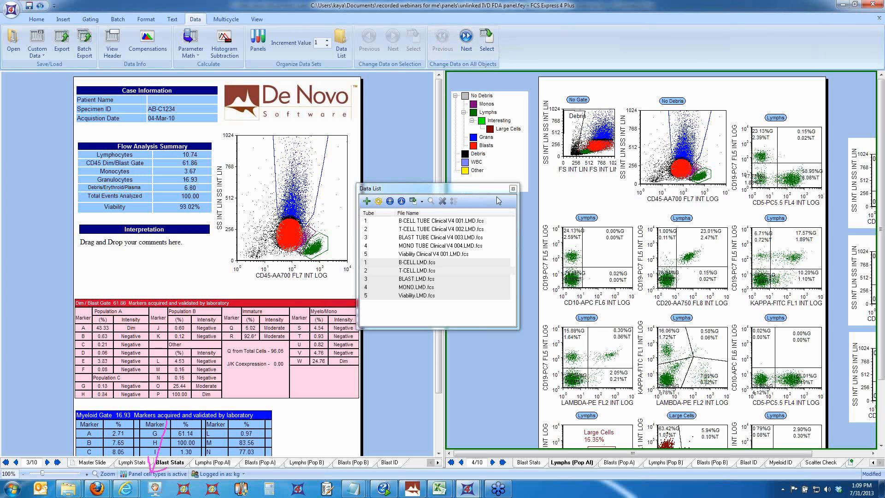
pyautogui.click(114, 20)
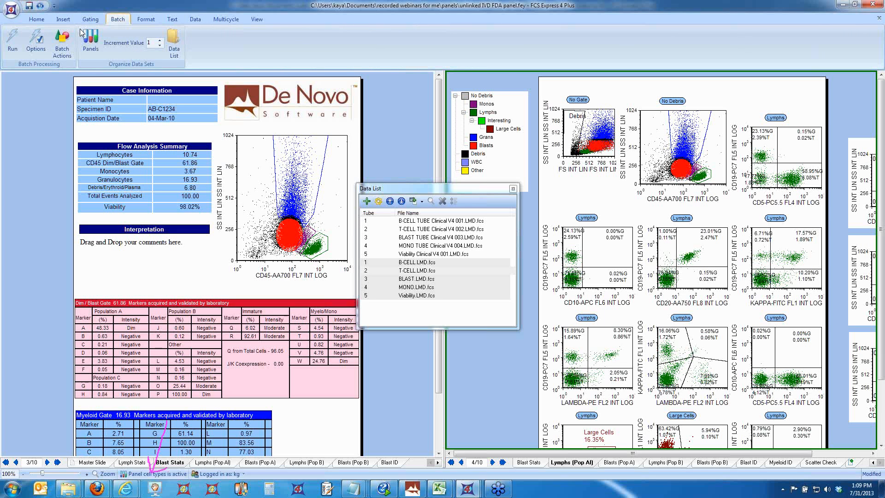
pyautogui.click(13, 41)
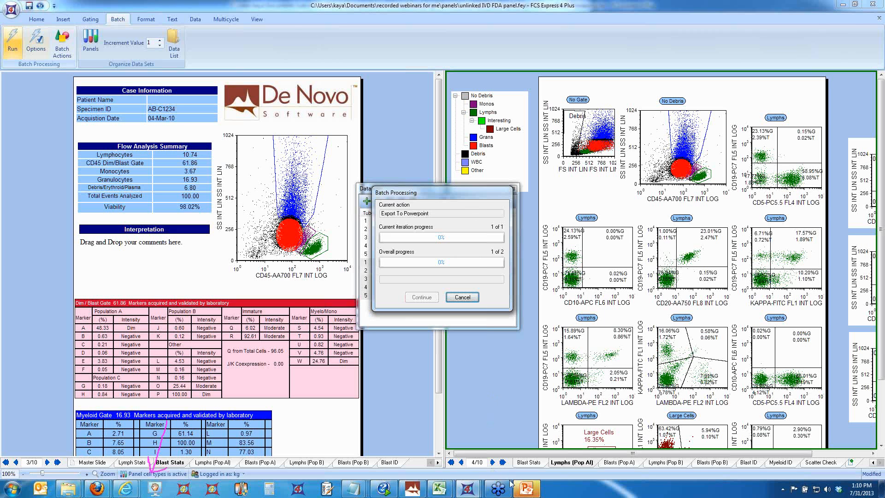
# - Switch to PowerPoint and examine the exported slides of both data sets, including the Lymphs plots on slide 3
pyautogui.moveTo(530, 490)
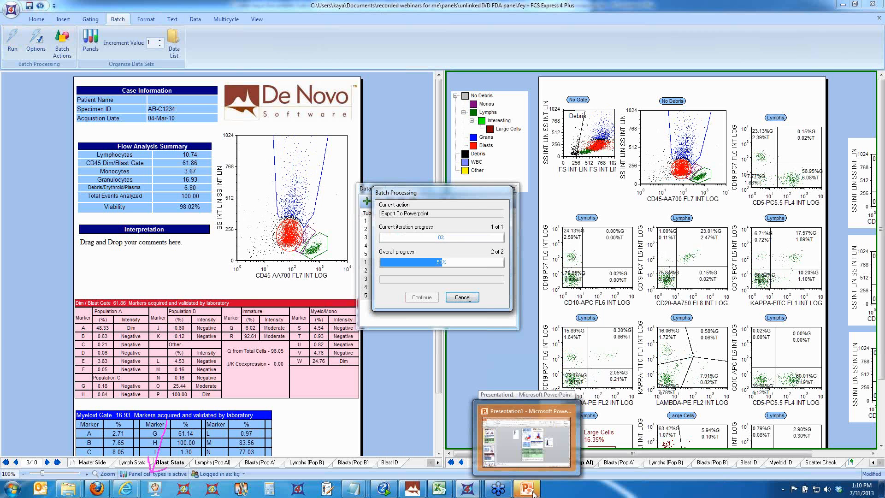
pyautogui.click(530, 489)
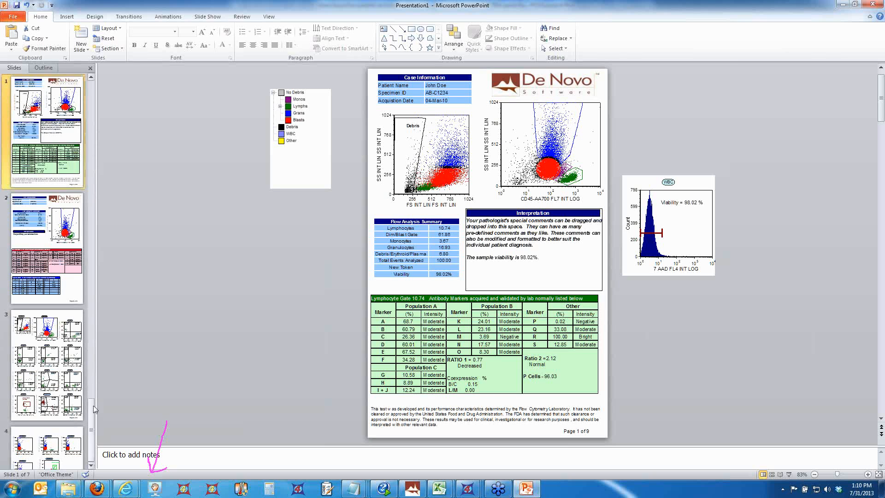
pyautogui.moveTo(93, 146); pyautogui.dragTo(93, 81)
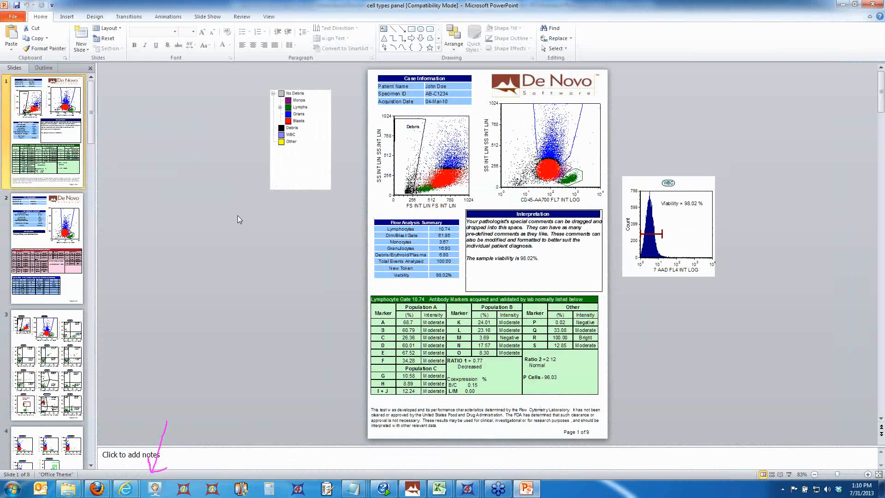
pyautogui.click(72, 362)
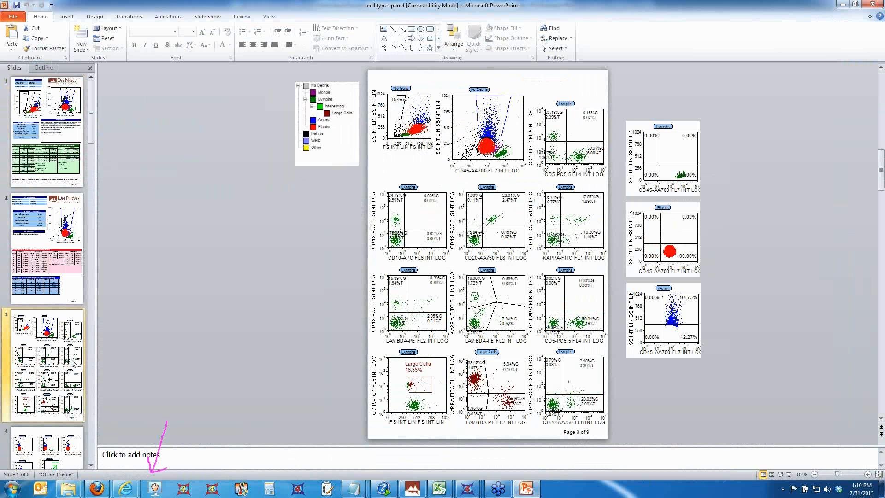
pyautogui.click(91, 387)
pyautogui.click(92, 387)
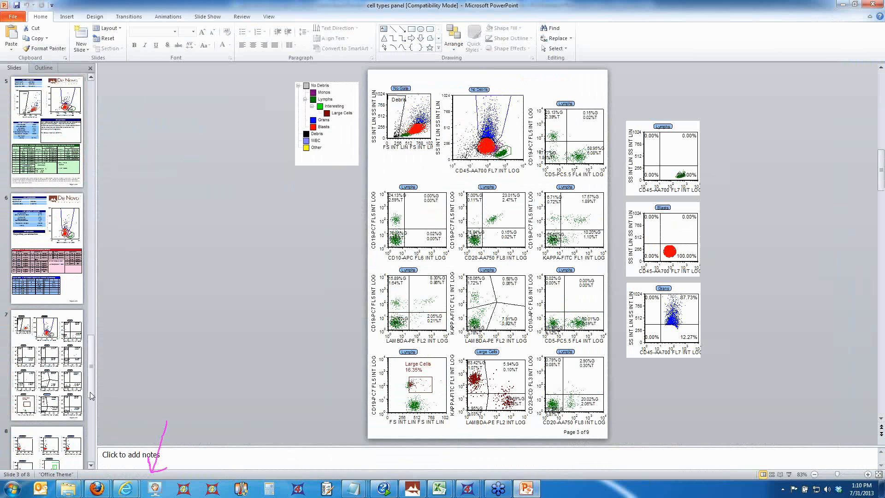
pyautogui.click(91, 434)
pyautogui.click(66, 358)
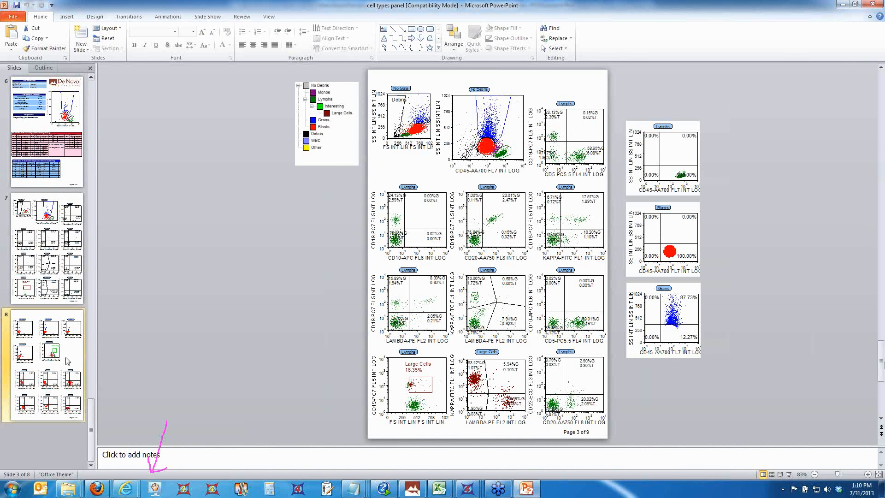
# - Move the CD10-APC and CD20-AA750 Lymphs plots on slide 7 off the page into the empty area beside it
pyautogui.scroll(1, 350, 213)
pyautogui.moveTo(421, 215); pyautogui.dragTo(187, 205)
pyautogui.moveTo(492, 227); pyautogui.dragTo(261, 336)
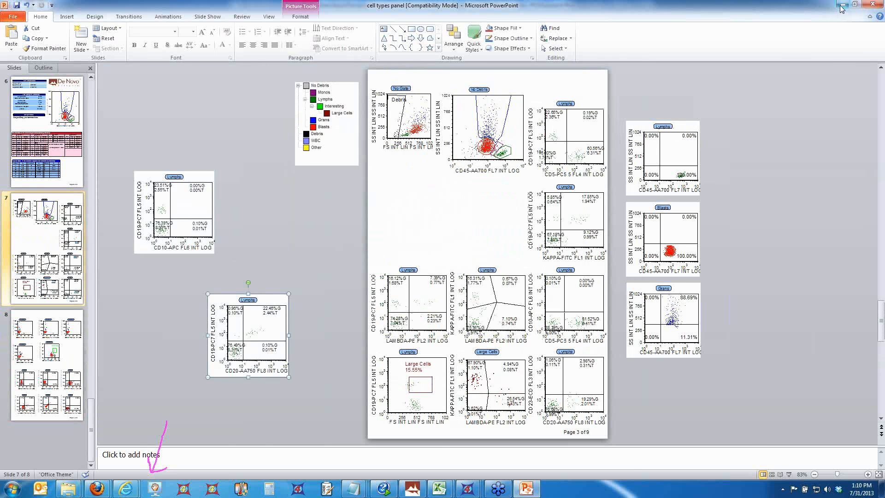
# - Minimize PowerPoint and switch to the FCS Express window with the isotype ctrl panel layout
pyautogui.click(842, 5)
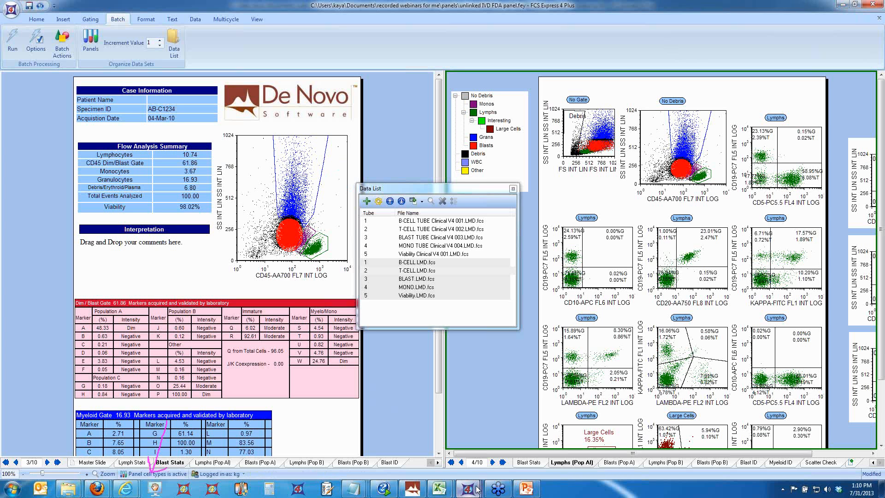
pyautogui.moveTo(477, 490)
pyautogui.click(443, 462)
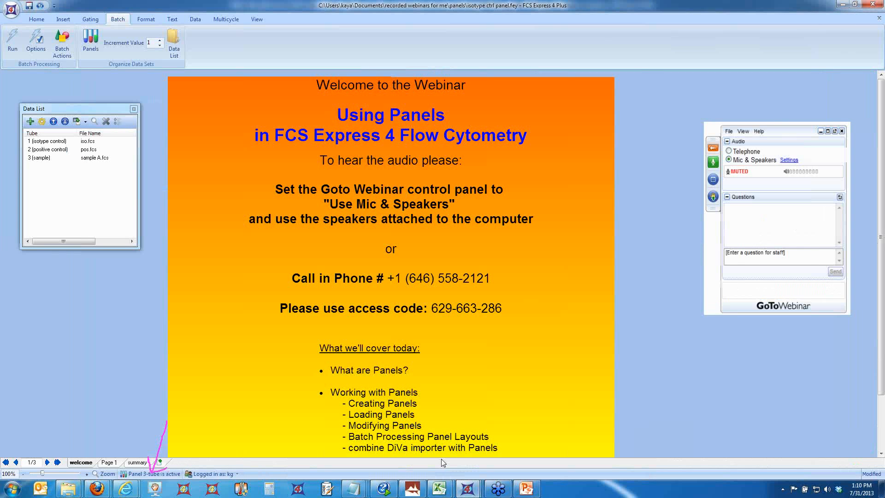